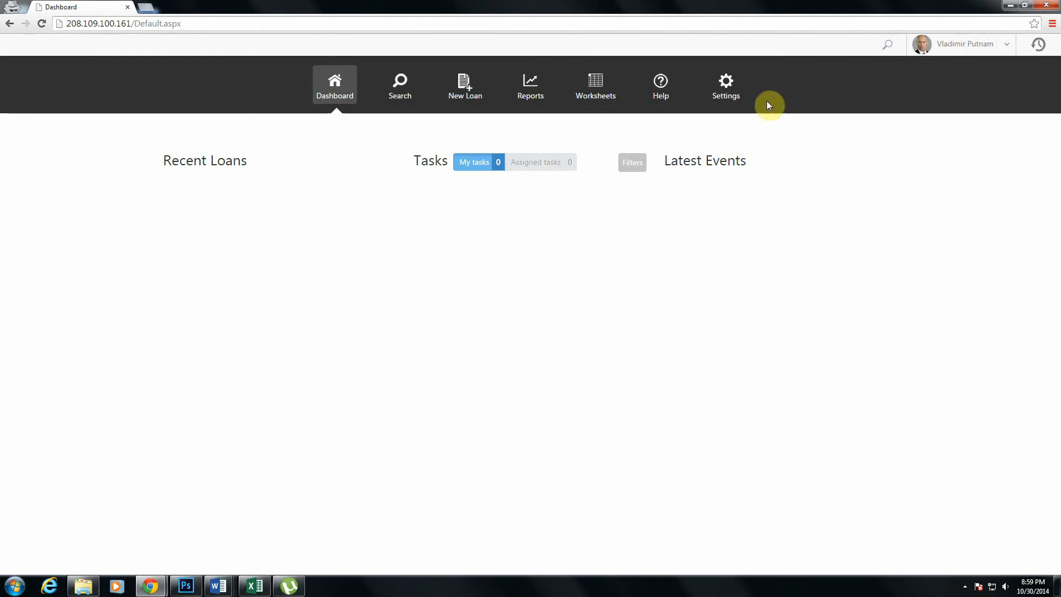
- Create a new user group named Alpha Fund User in the account settings
left_click(732, 87)
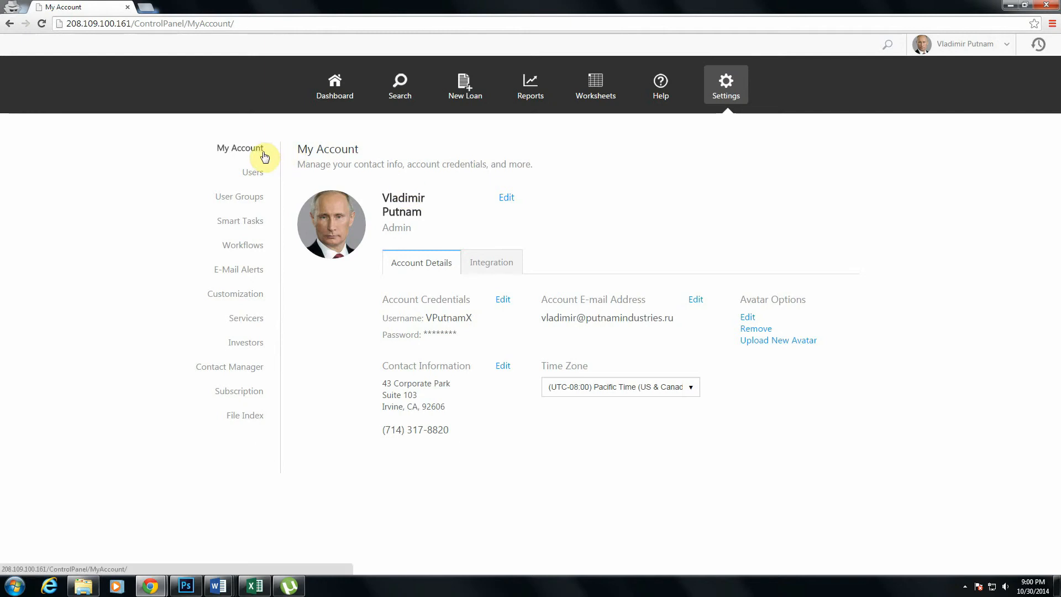
left_click(227, 199)
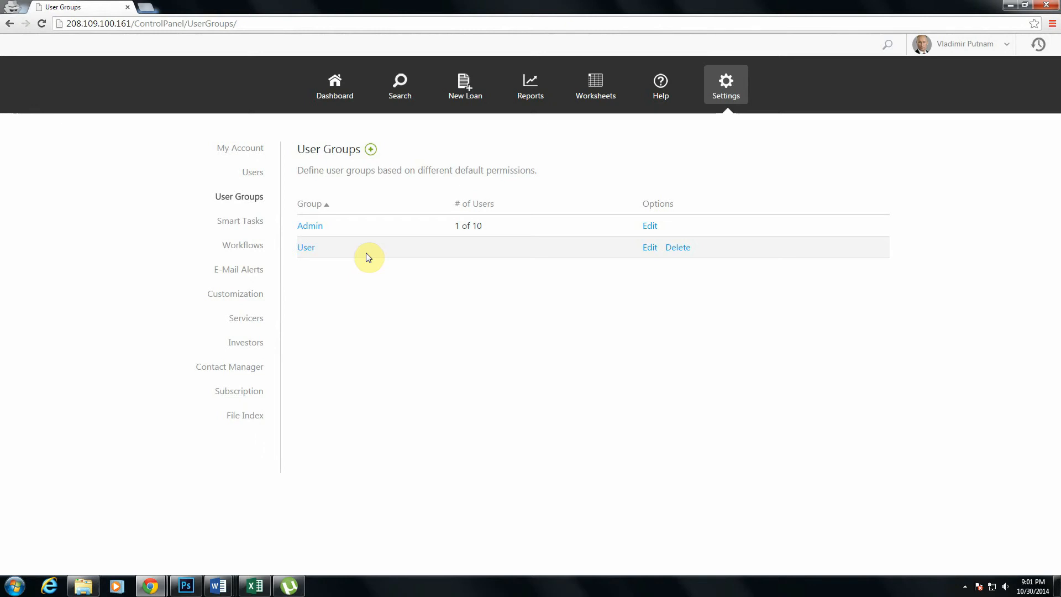
left_click(369, 152)
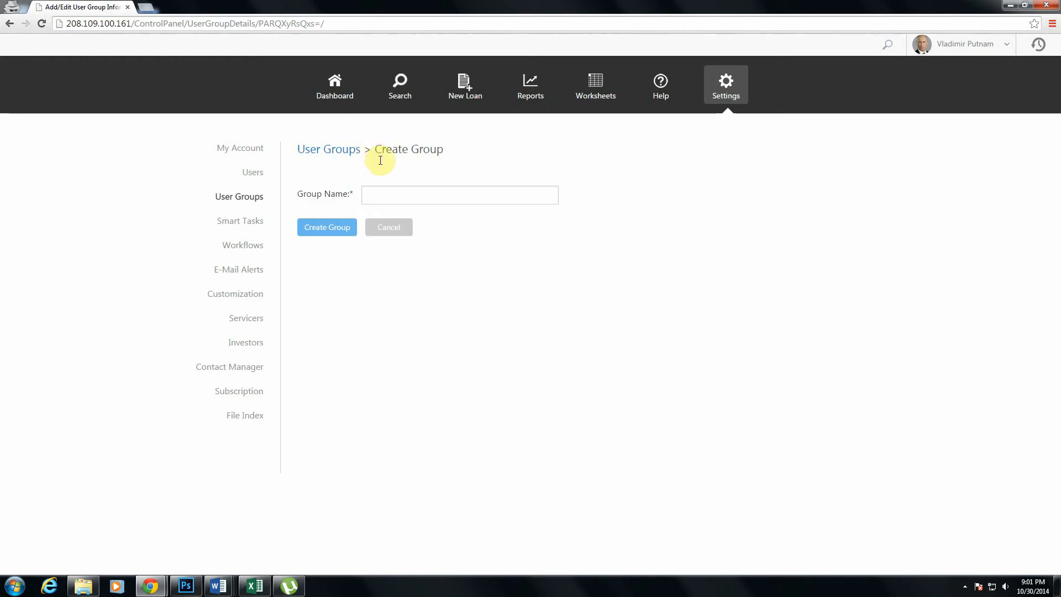
left_click(394, 197)
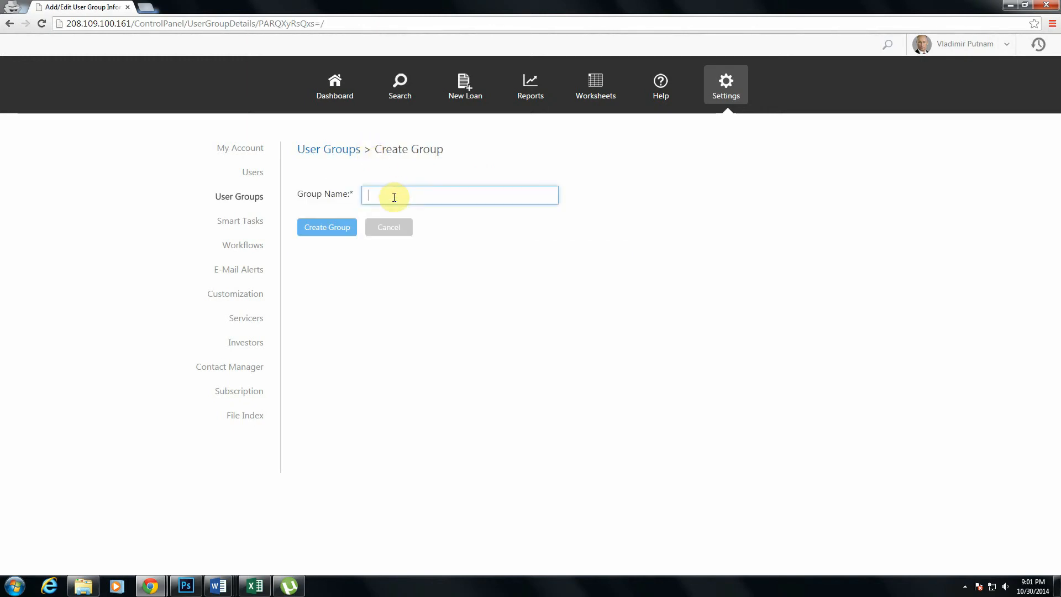
type("Alpha Fund User")
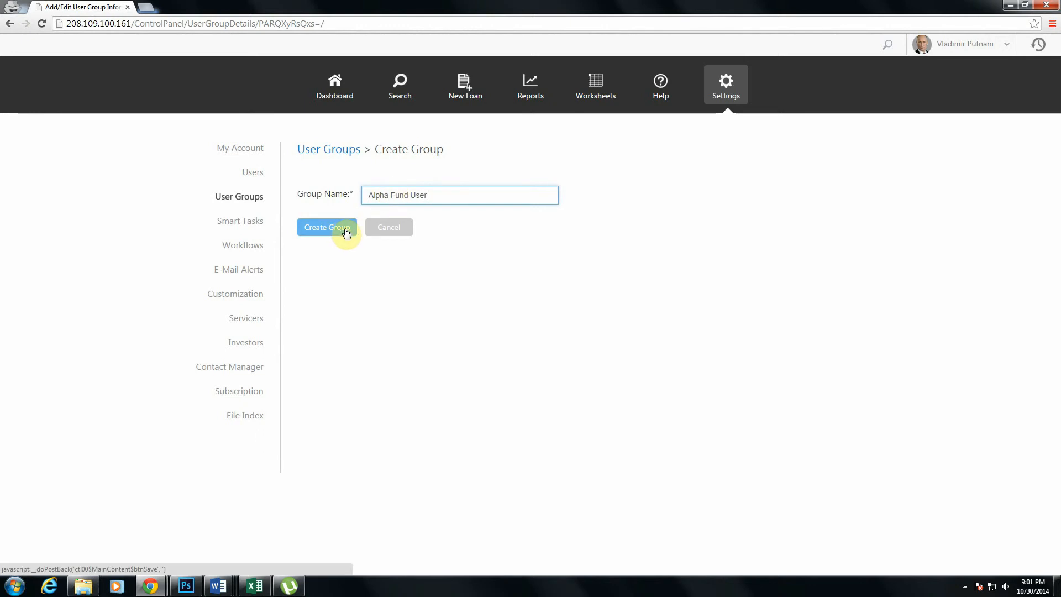
left_click(345, 232)
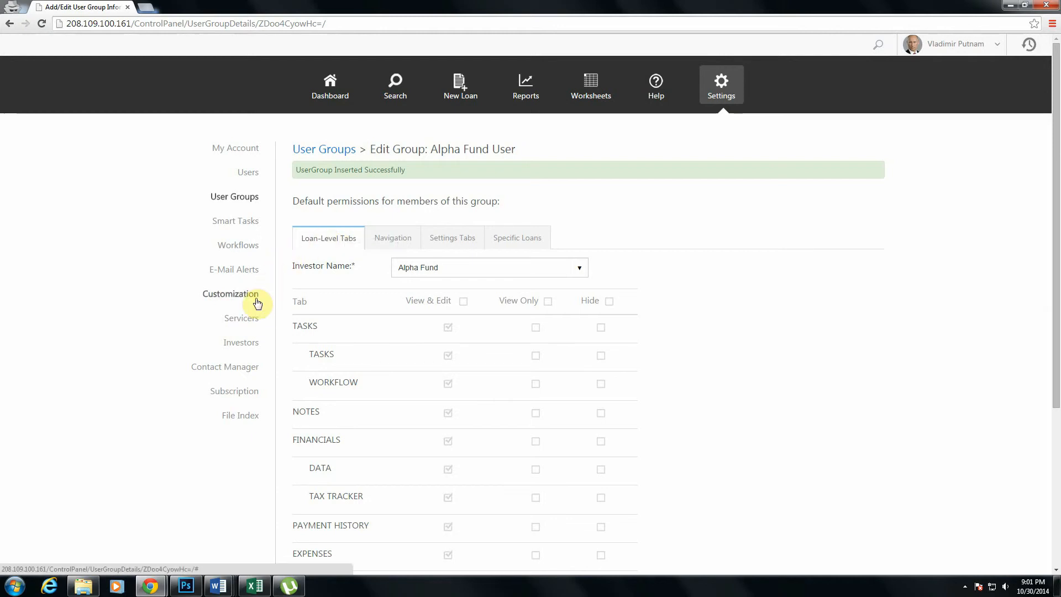
- Review the new group's default loan-level tab permissions for Alpha Fund and the available investor choices
left_click(925, 366)
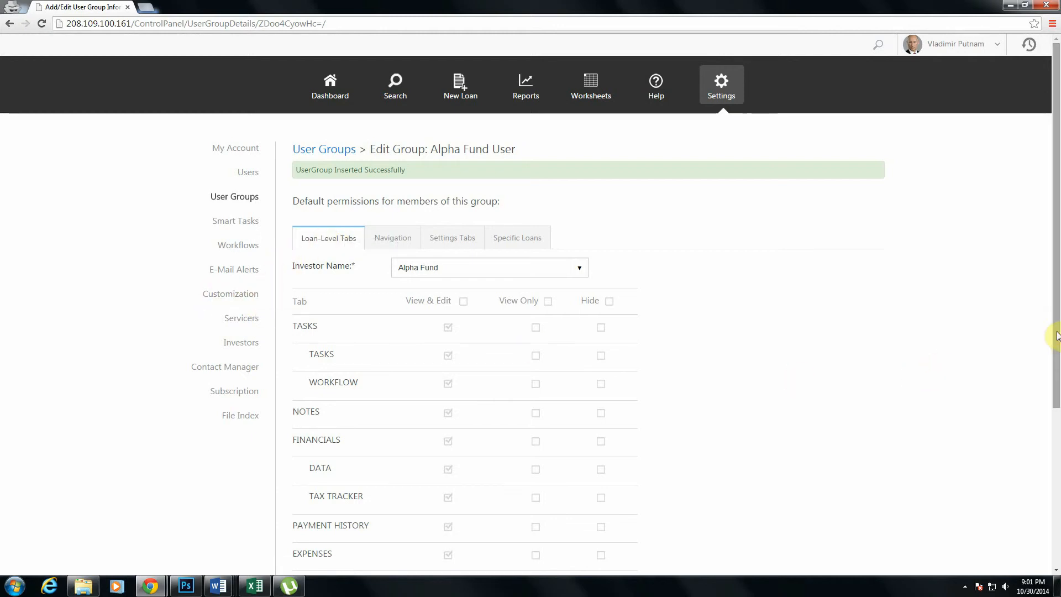
left_click_drag(1053, 332, 1054, 372)
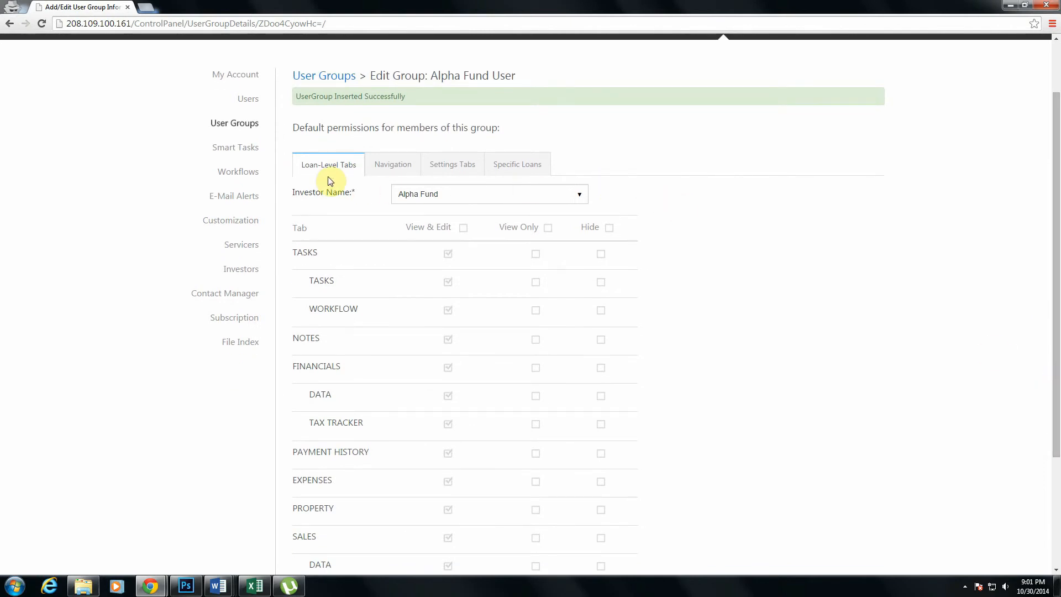
left_click(441, 203)
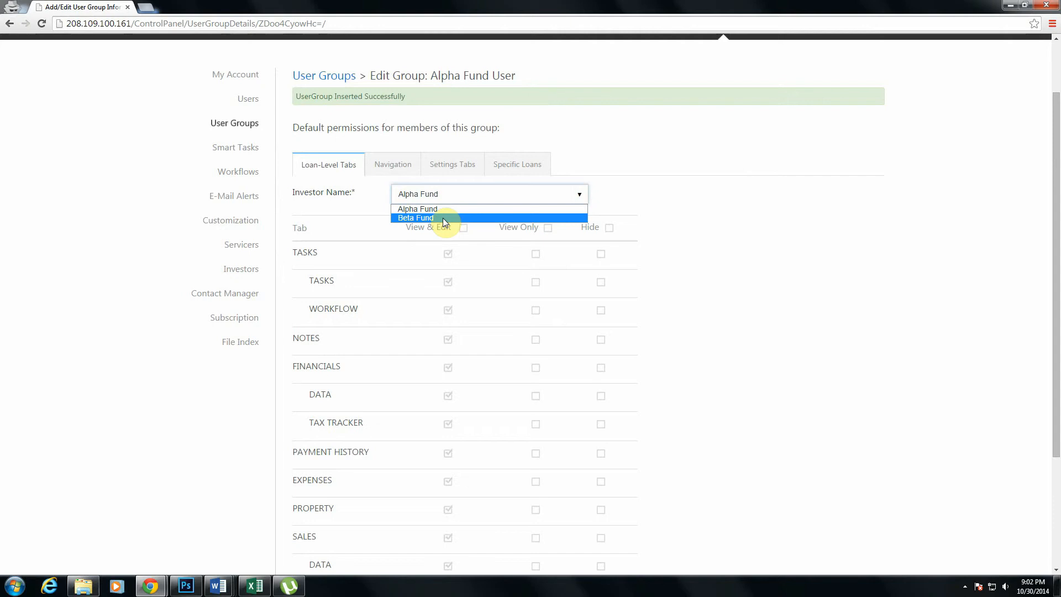
left_click(763, 217)
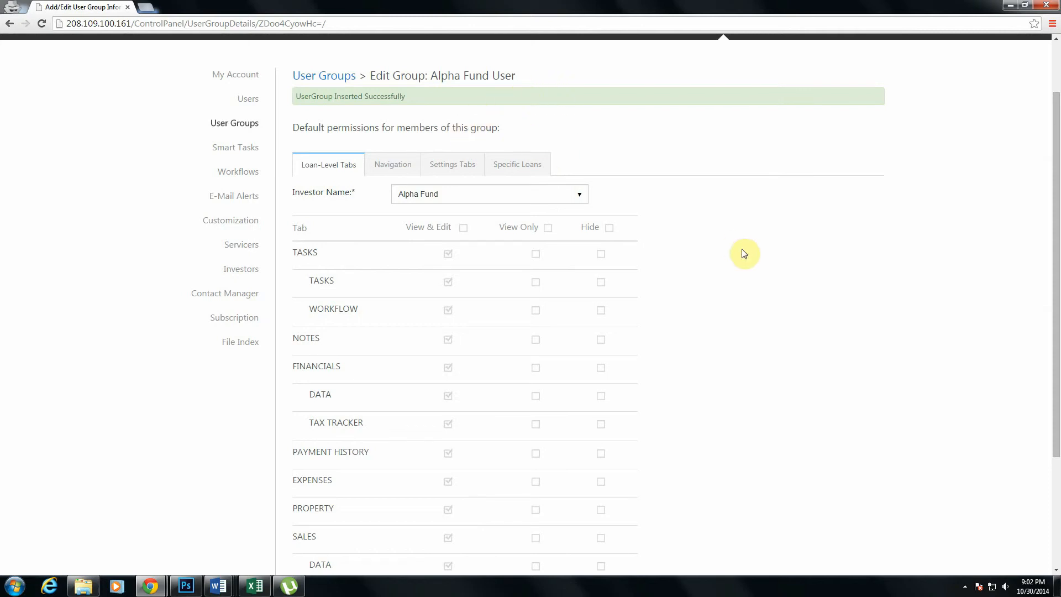
scroll(1047, 321, "down", 2)
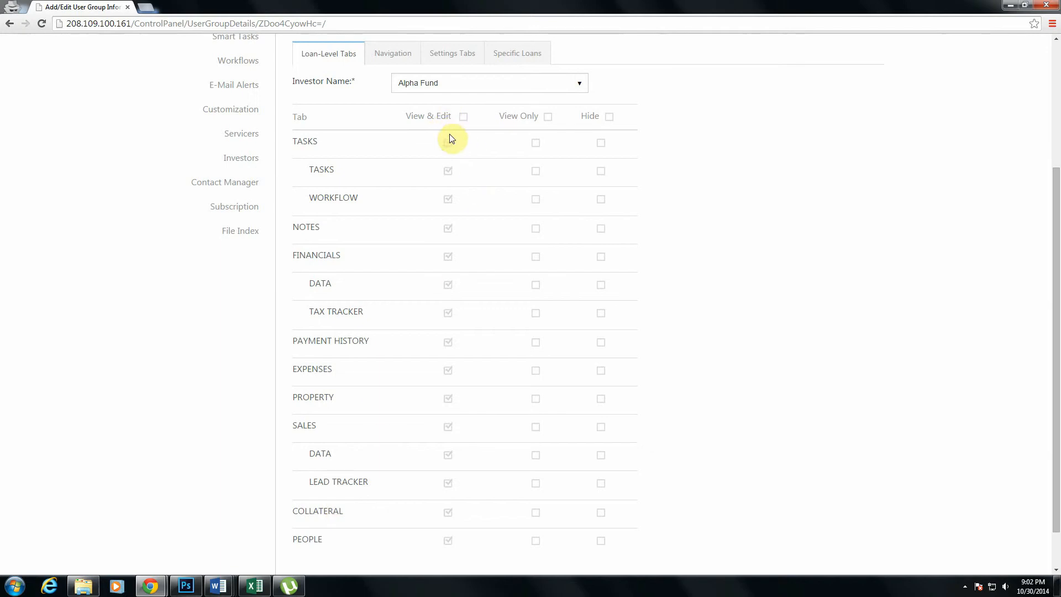
left_click(745, 386)
scroll(745, 389, "up", 2)
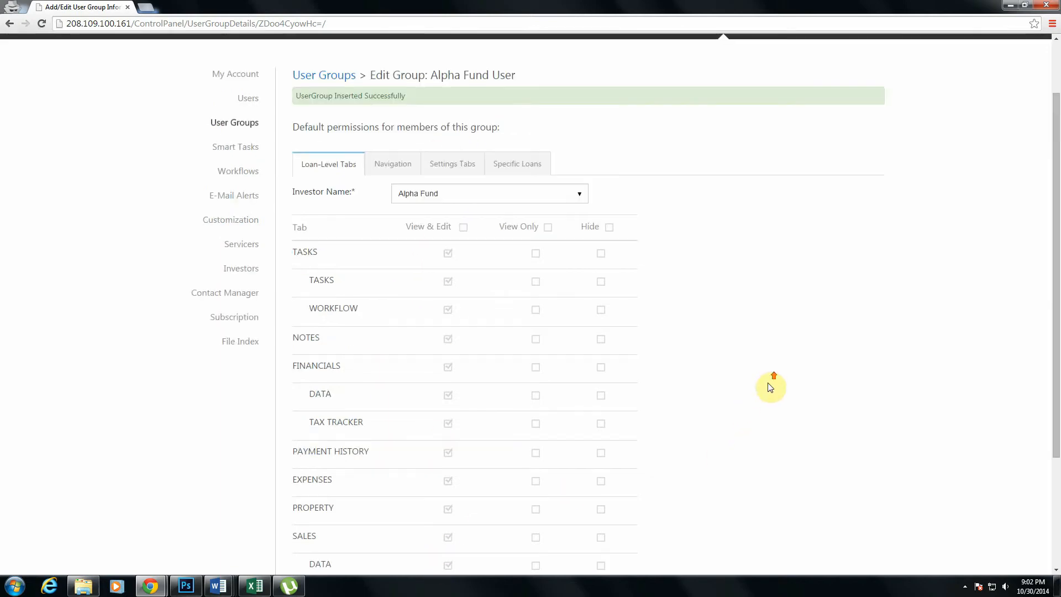
- Set all loan-level tabs to Hide for the investor Beta Fund
left_click(464, 202)
left_click(459, 219)
left_click(718, 270)
left_click(609, 228)
scroll(742, 252, "down", 1)
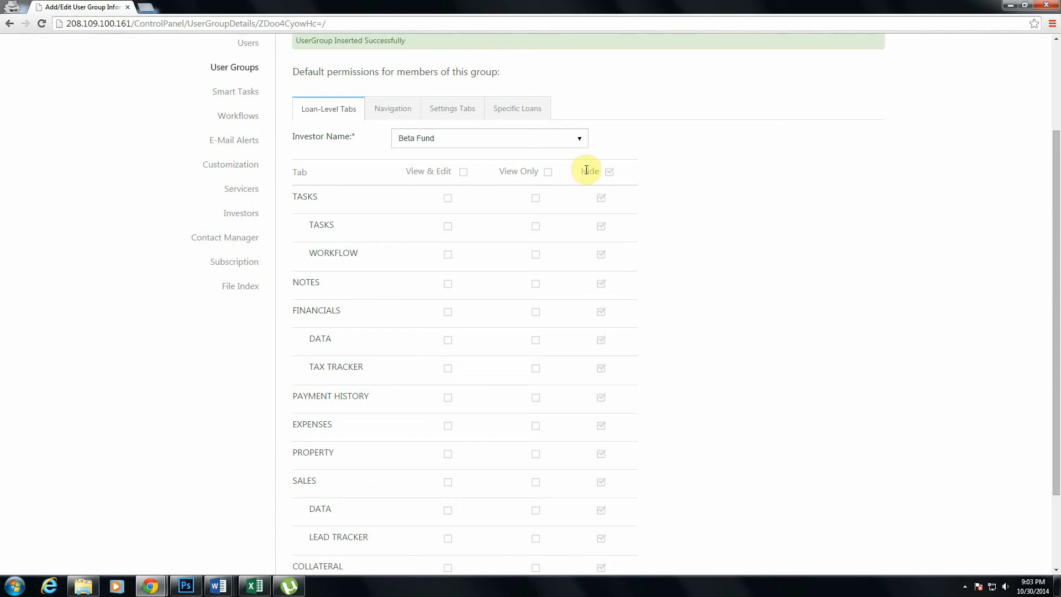
- Check the group's navigation permissions, and set the Users and User Groups settings tabs to View Only
left_click(393, 111)
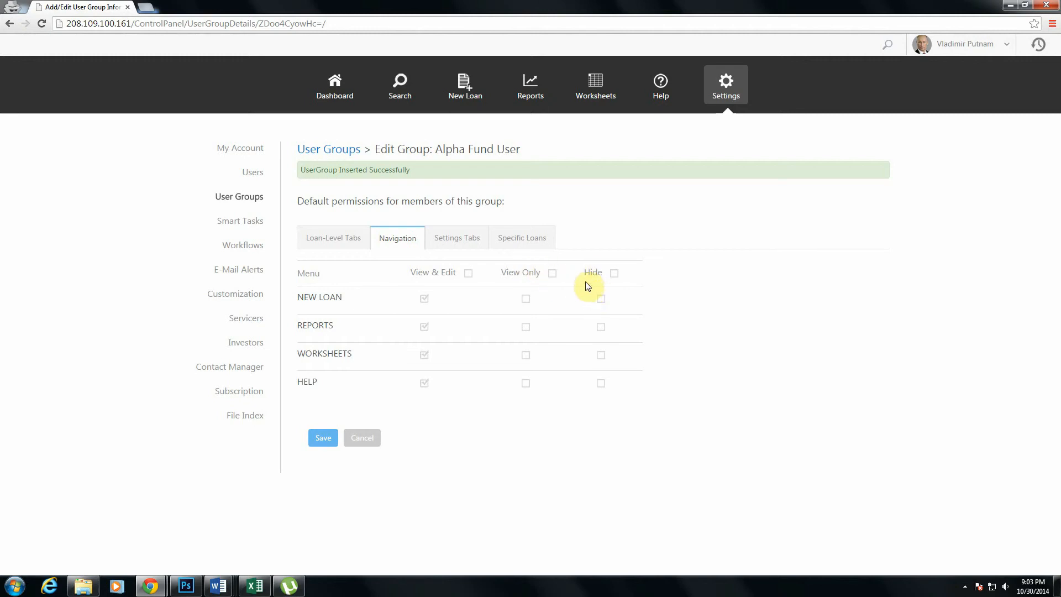
left_click(469, 237)
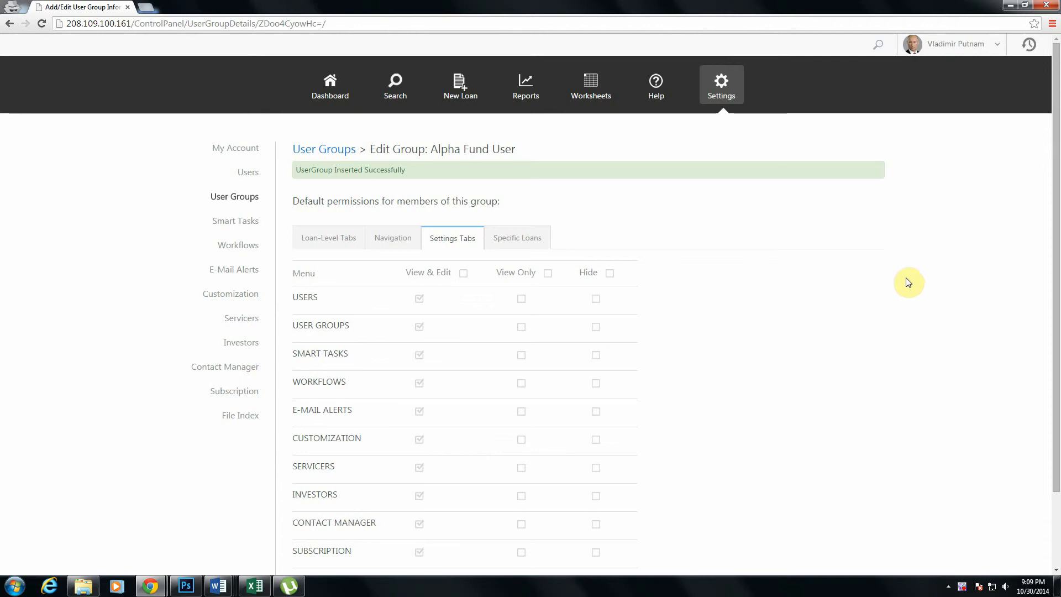
scroll(704, 159, "down", 1)
scroll(731, 244, "up", 1)
scroll(763, 234, "down", 1)
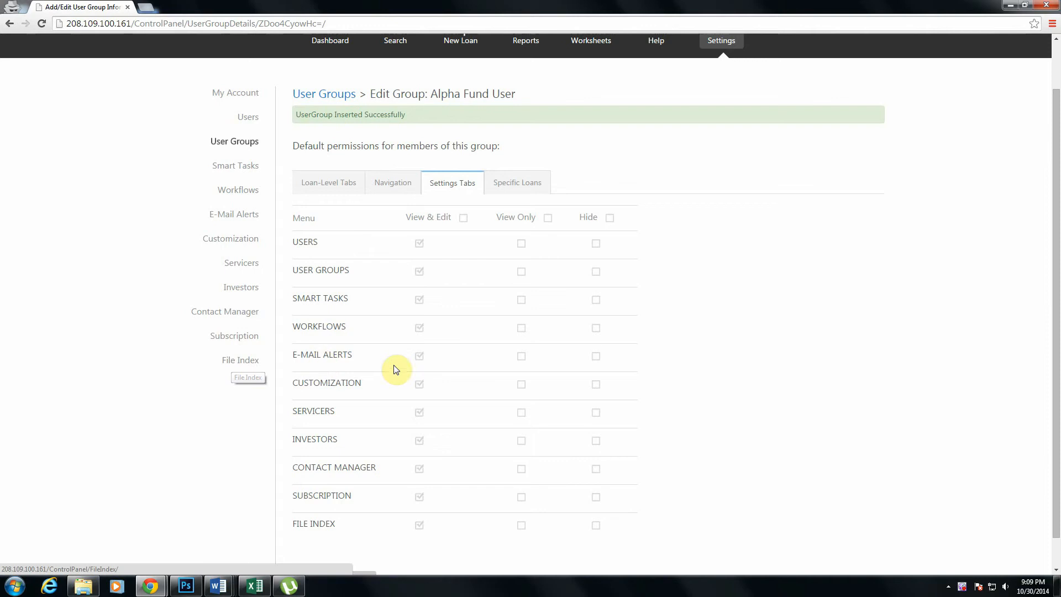
scroll(461, 373, "up", 1)
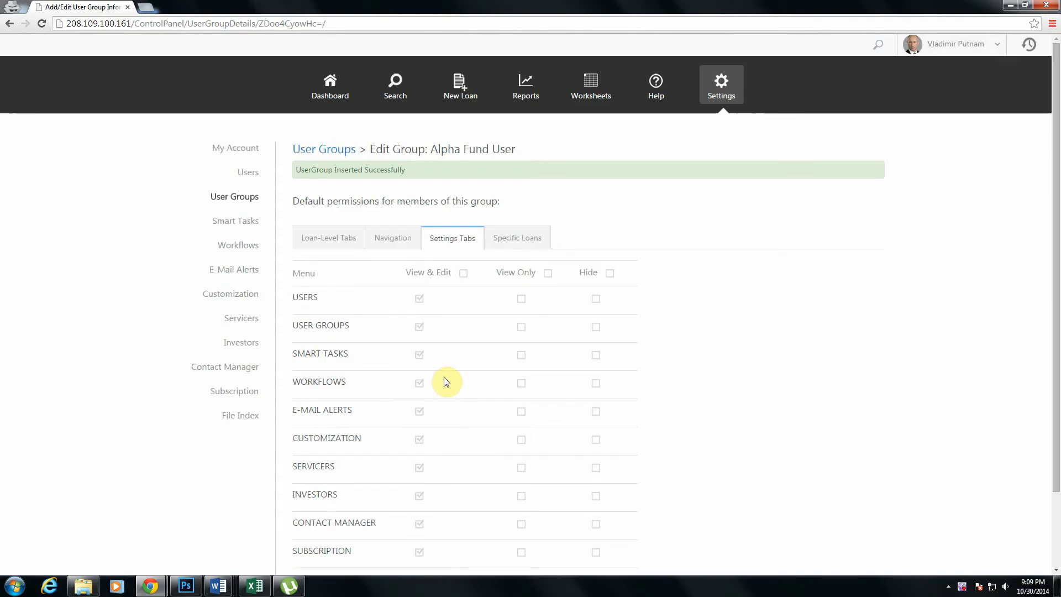
left_click(525, 303)
scroll(633, 481, "down", 1)
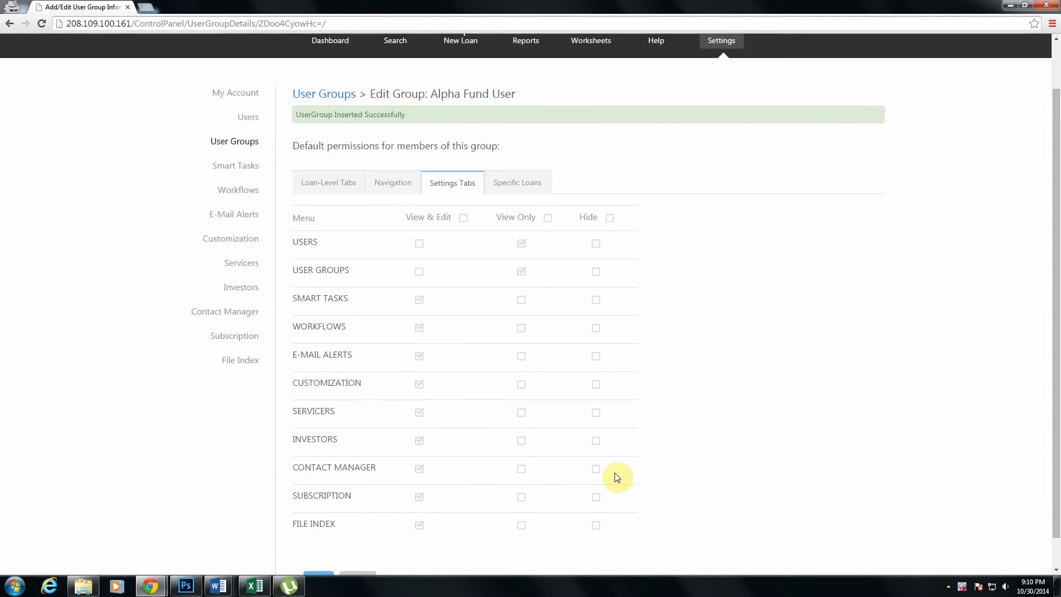
- Examine the group's specific-loan access options and recheck the loan-level tab permissions for Beta Fund
left_click(520, 184)
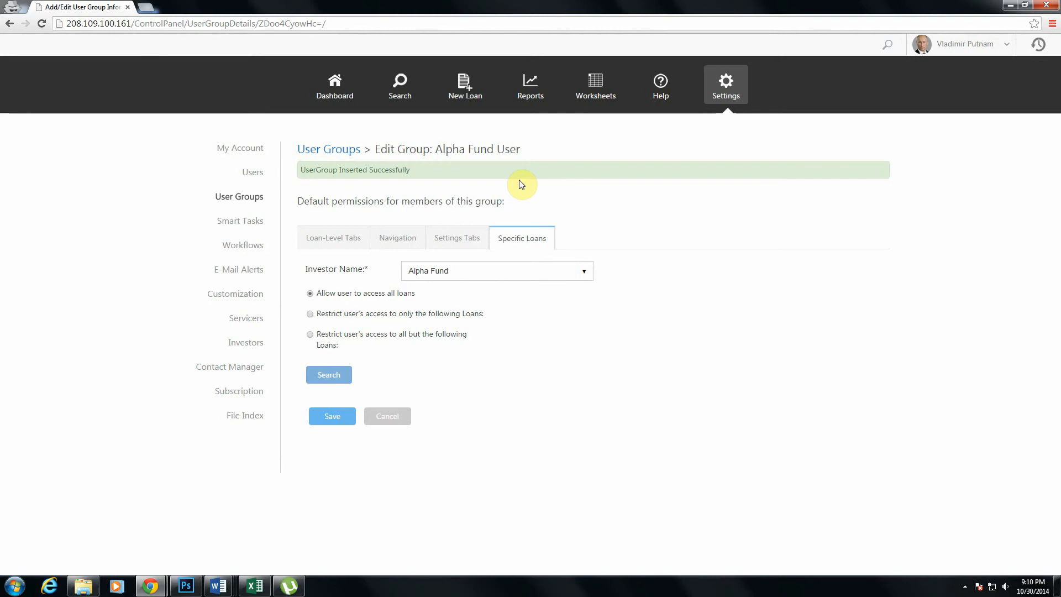
left_click(341, 243)
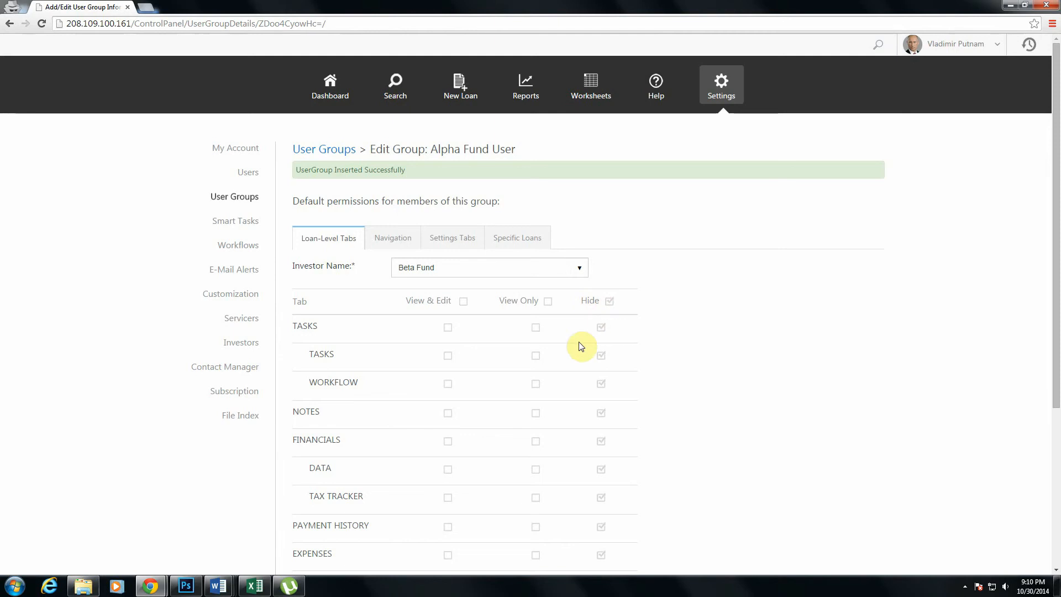
scroll(635, 465, "down", 1)
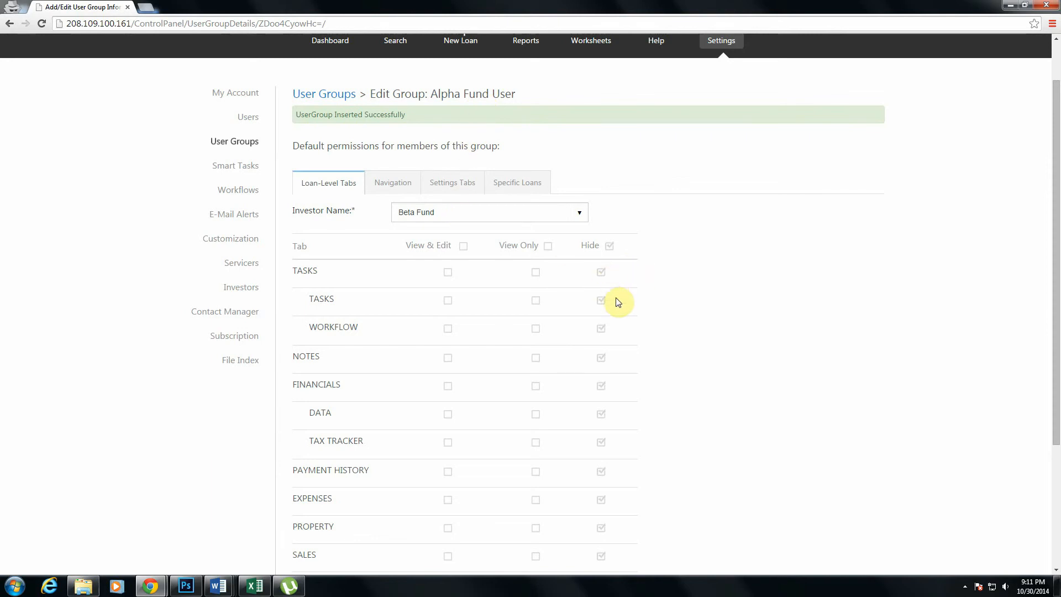
scroll(611, 272, "down", 1)
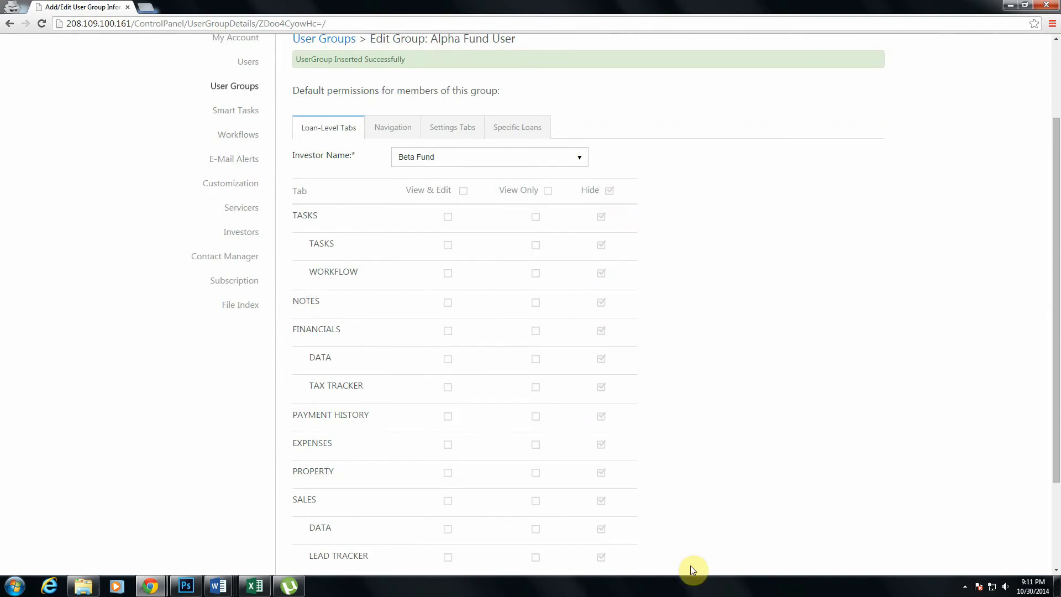
scroll(691, 569, "up", 2)
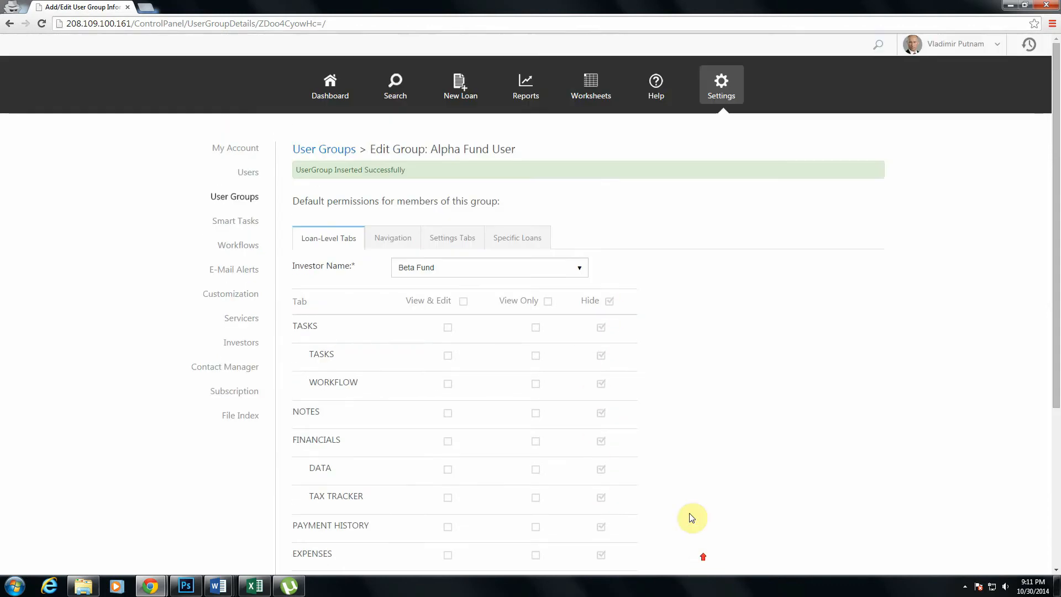
- Under Specific Loans, restrict the group's access for Beta Fund to only the following loans
left_click(528, 246)
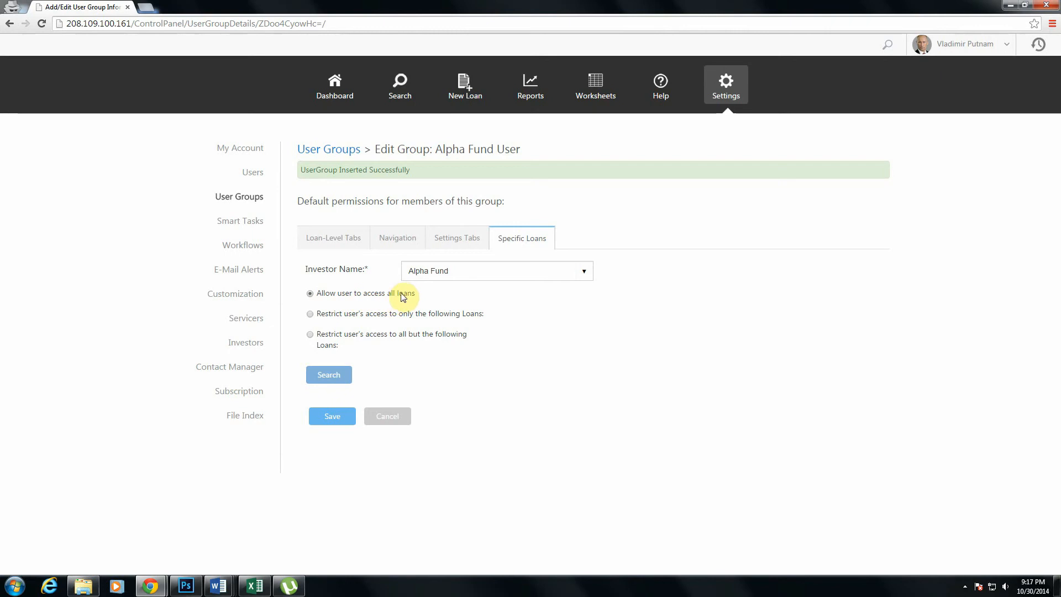
left_click(531, 274)
left_click(535, 285)
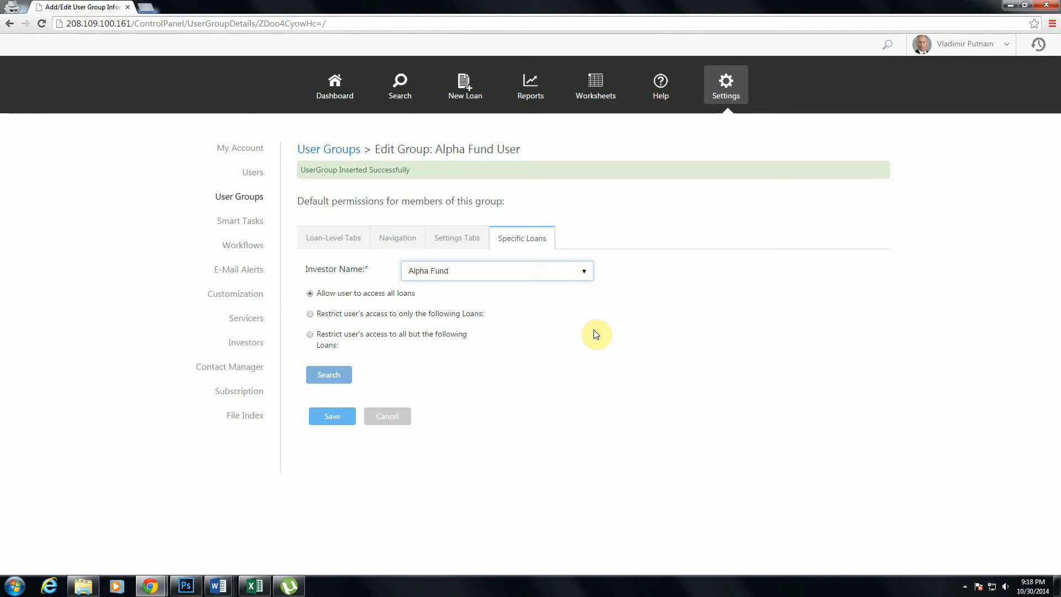
left_click(481, 273)
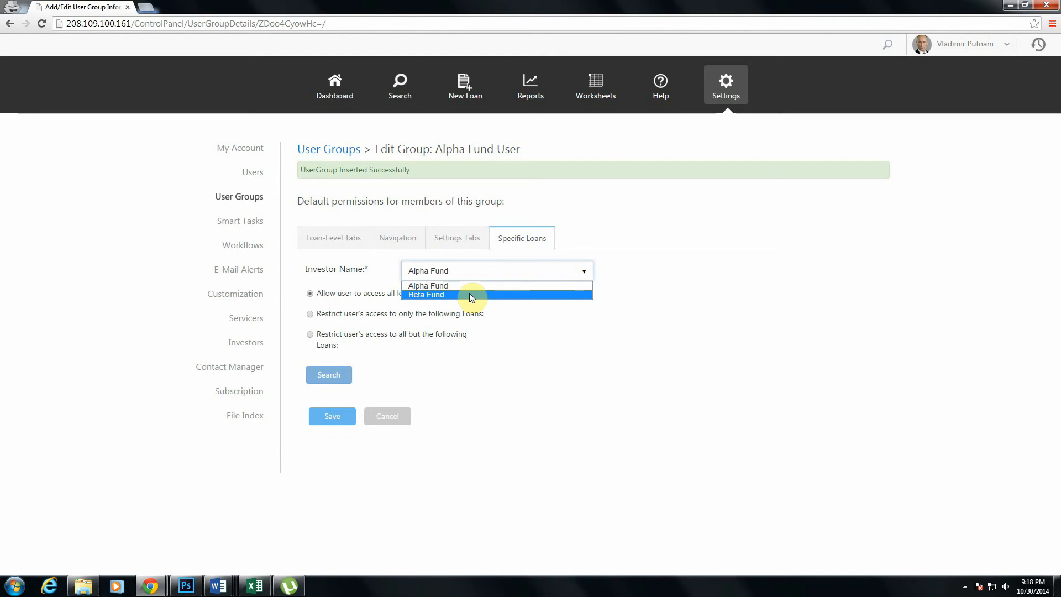
left_click(466, 295)
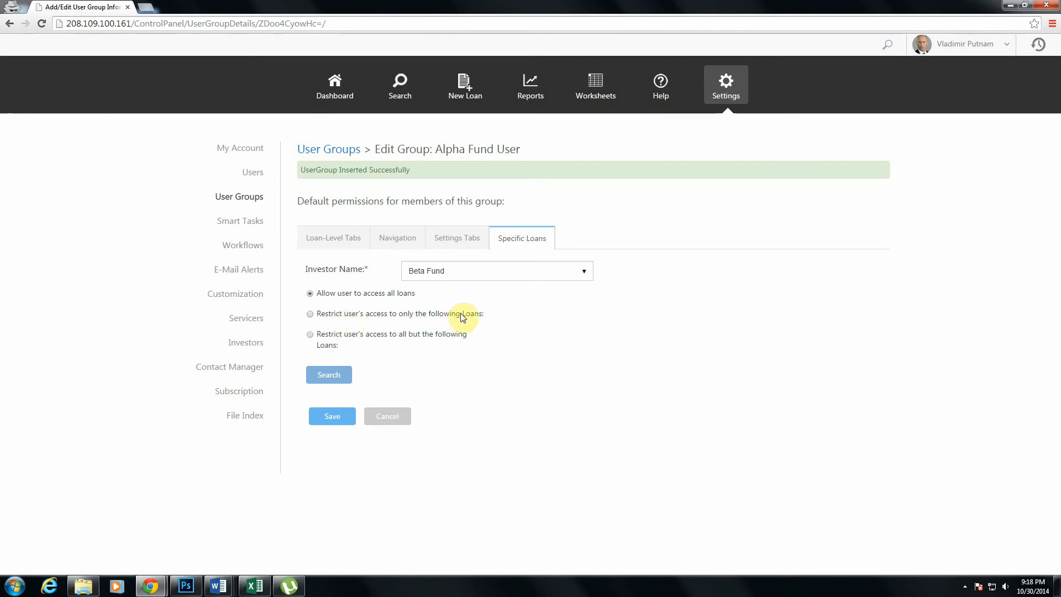
left_click(310, 314)
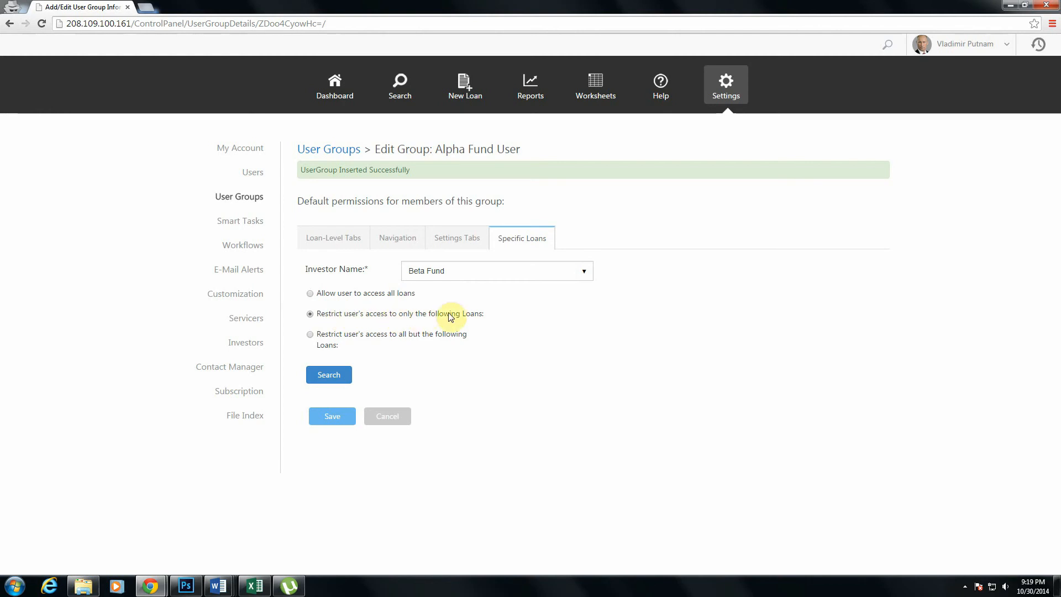
- Search for Non-Performing loans and submit the Middleton loan as the one the group may access
left_click(341, 371)
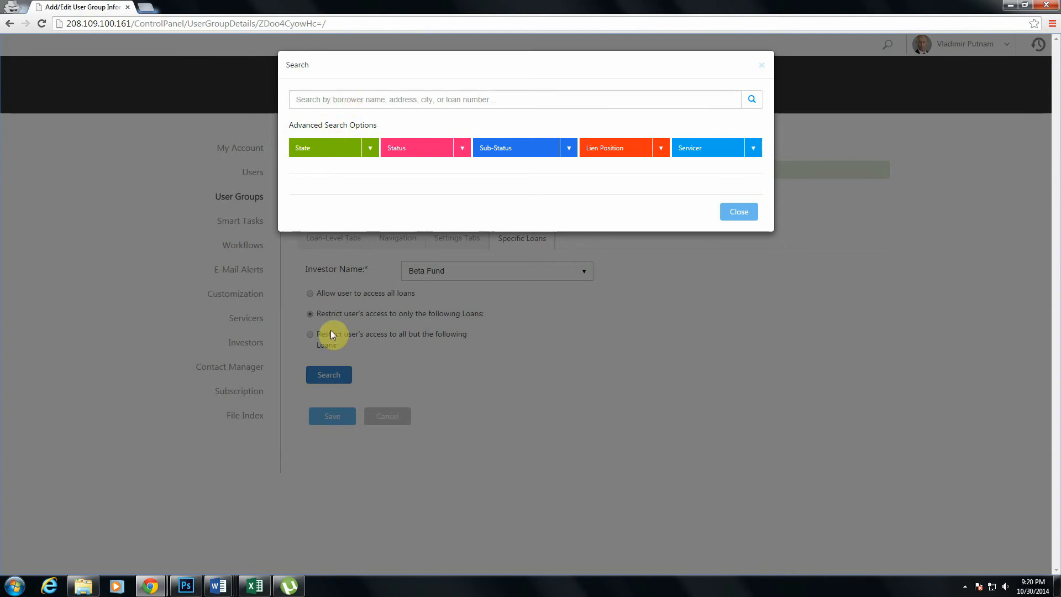
left_click(463, 151)
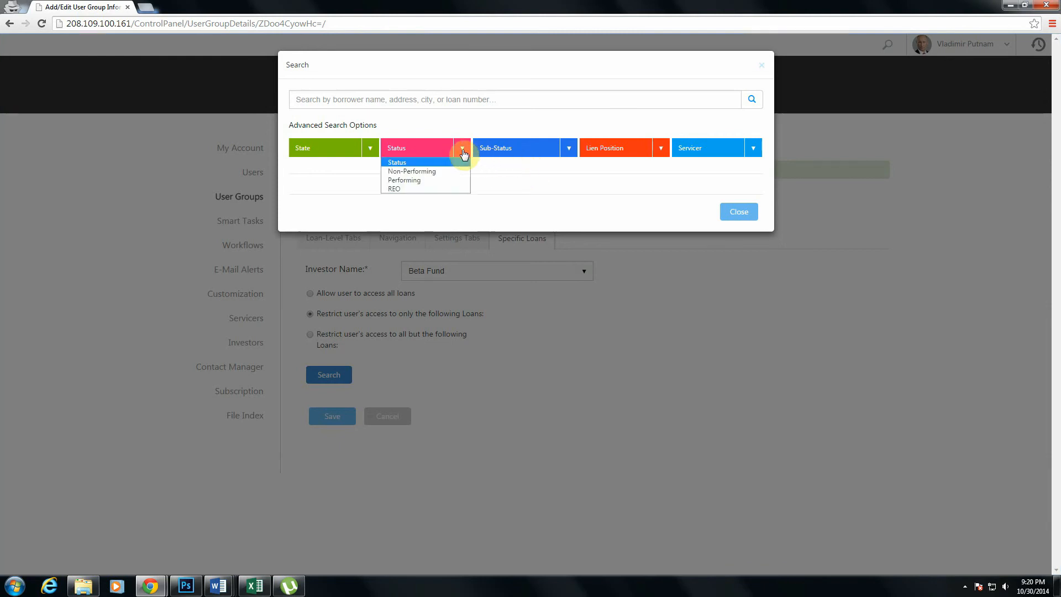
left_click(451, 169)
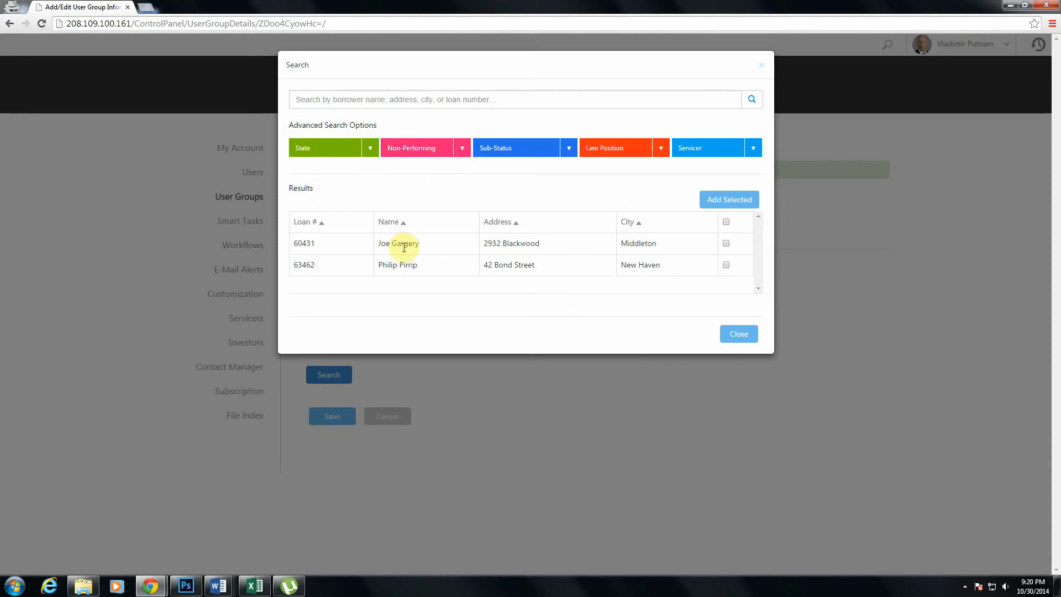
left_click(725, 243)
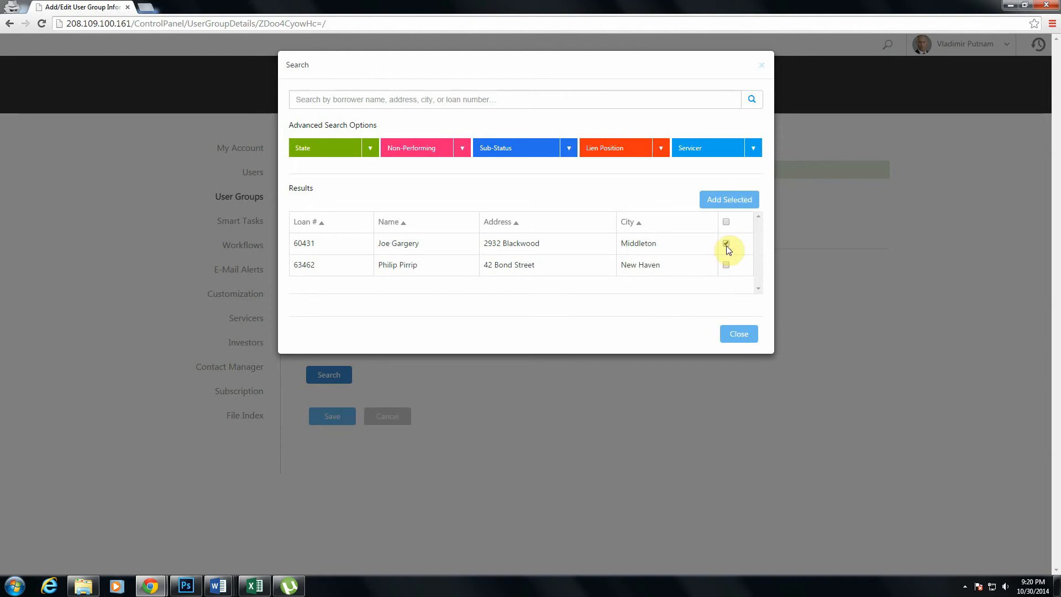
left_click(730, 199)
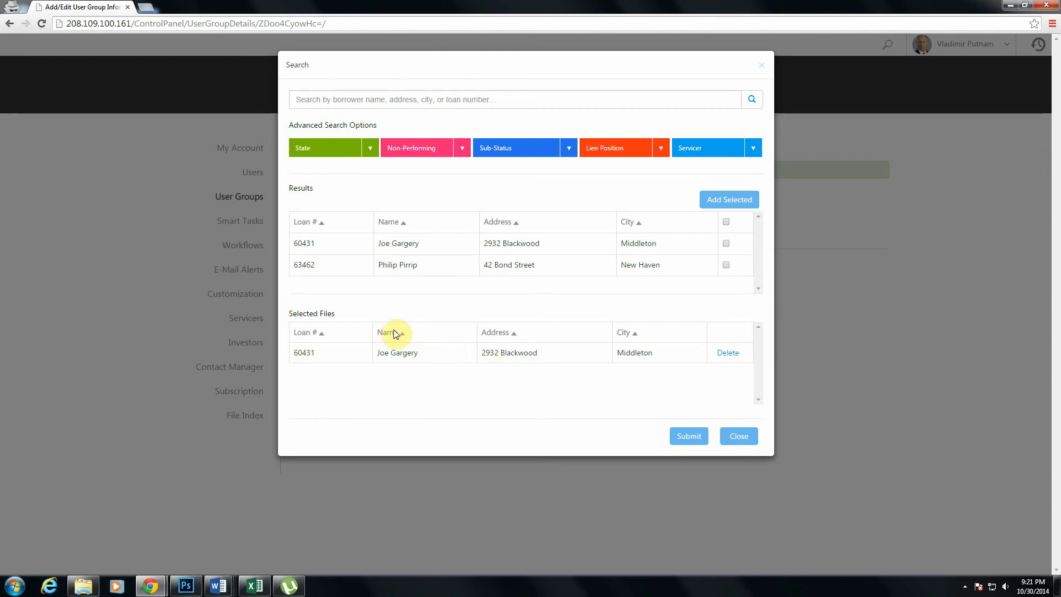
left_click(690, 437)
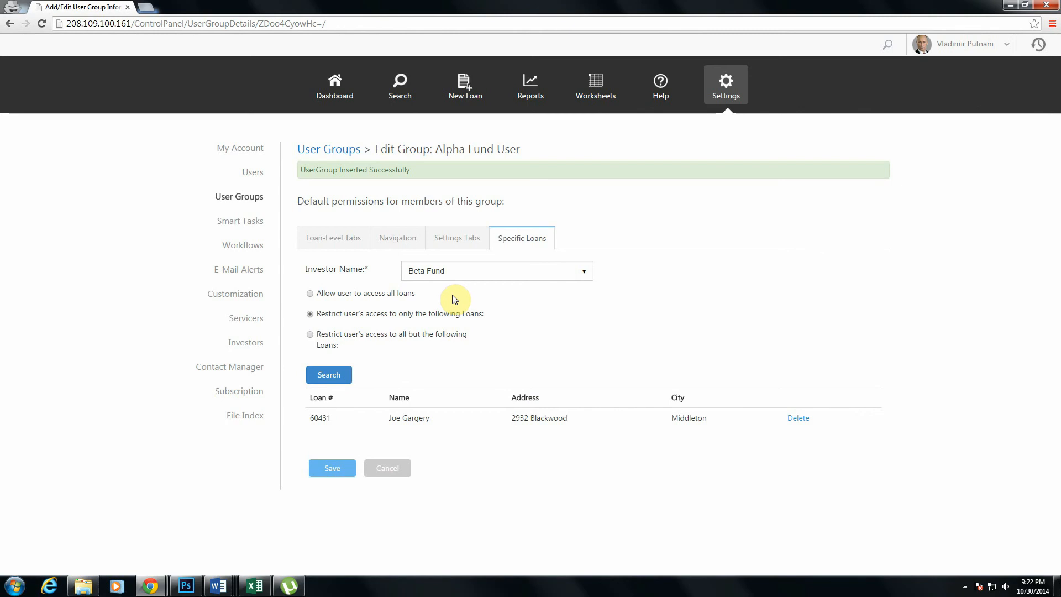
- Keep Beta Fund as the investor for the specific-loan restriction and save the Alpha Fund User group's permissions
left_click(472, 270)
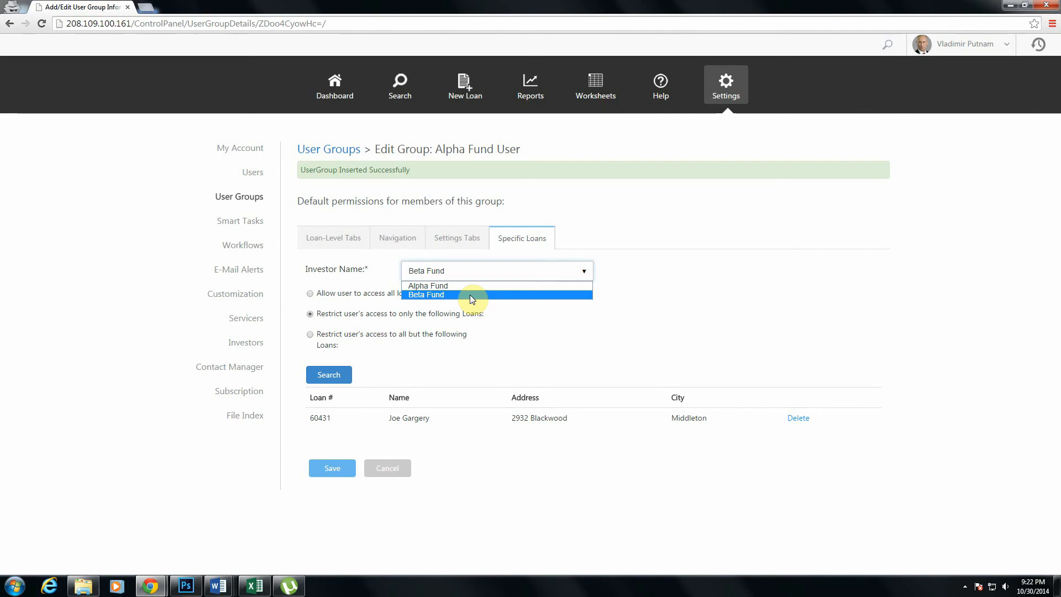
left_click(471, 296)
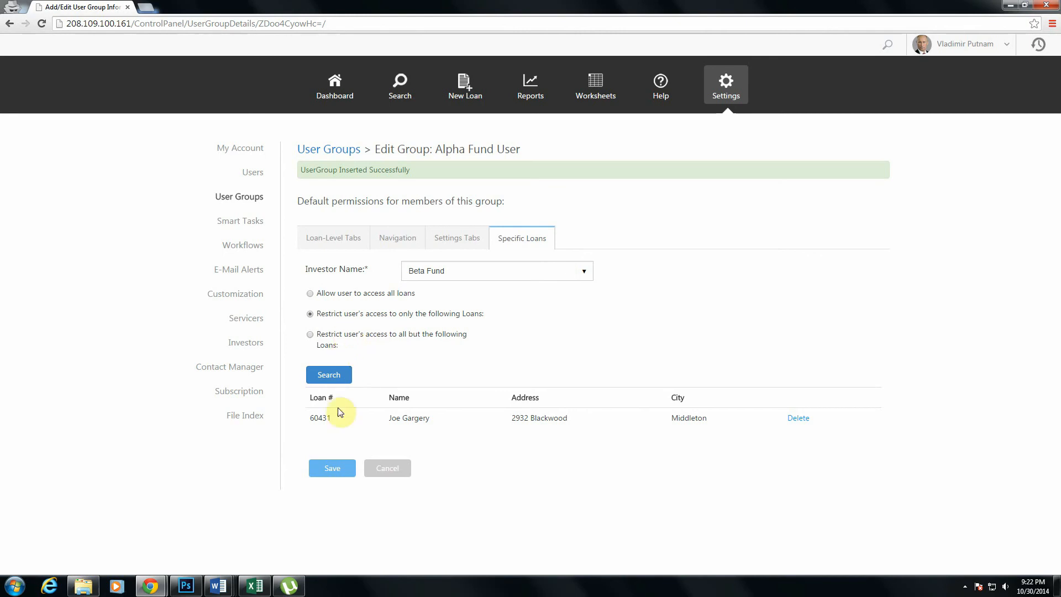
left_click(333, 474)
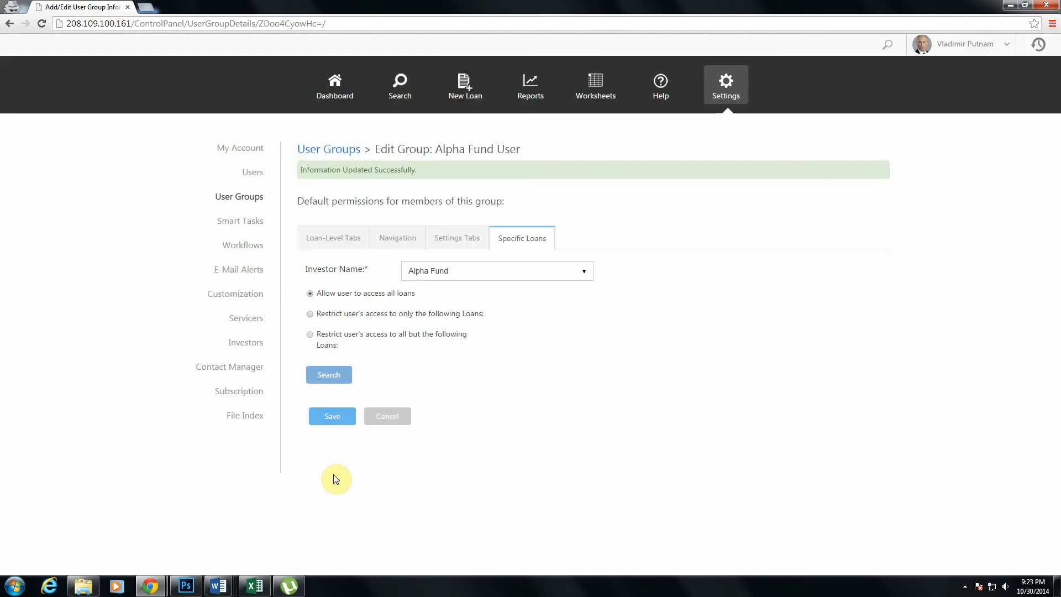
- Open the existing Admin user's profile from the users list and bring up their permissions for editing
left_click(255, 173)
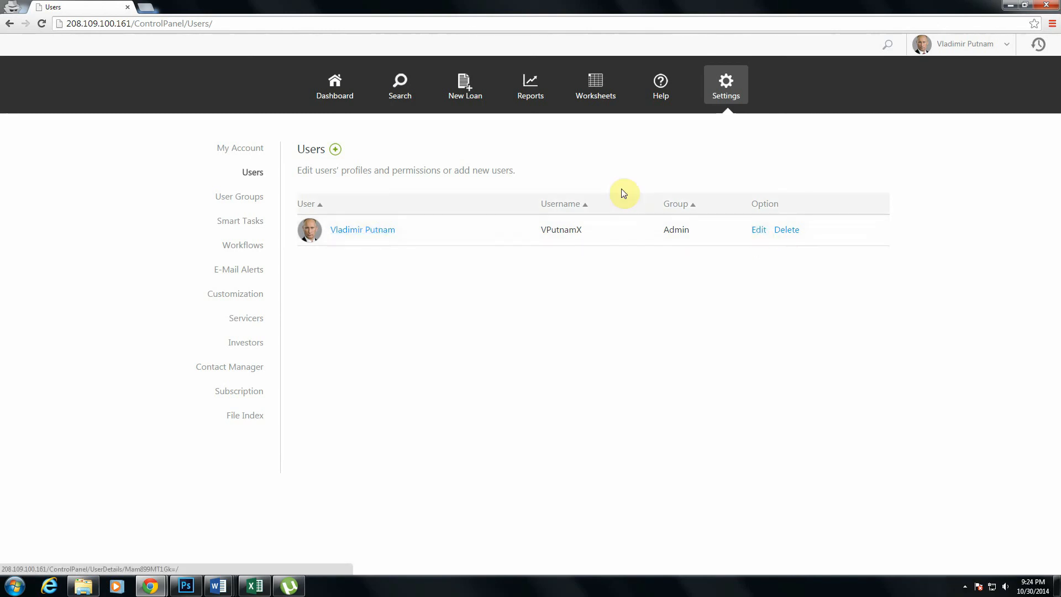
left_click(757, 229)
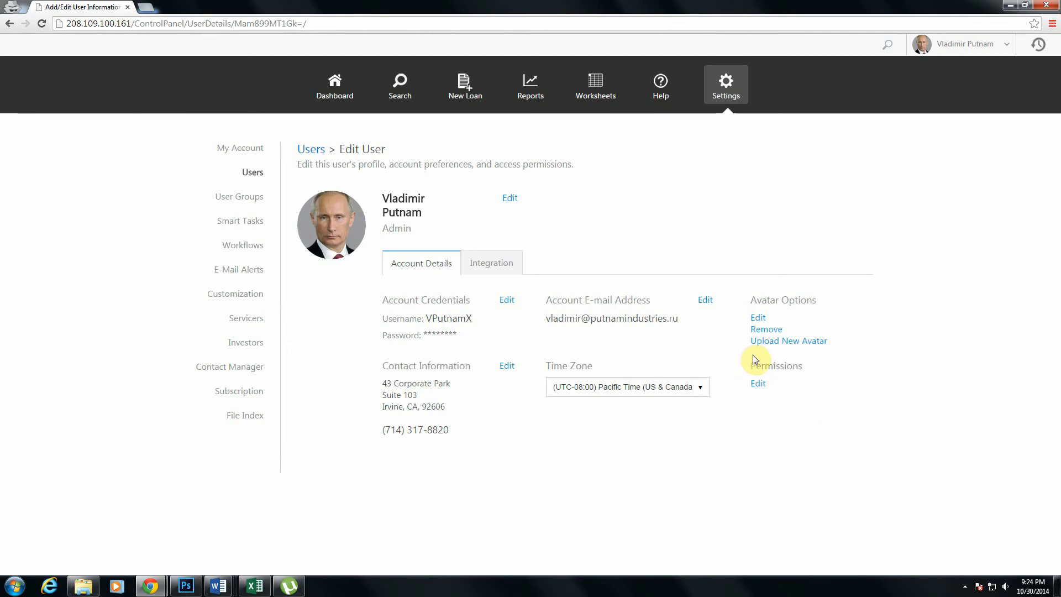
left_click(759, 384)
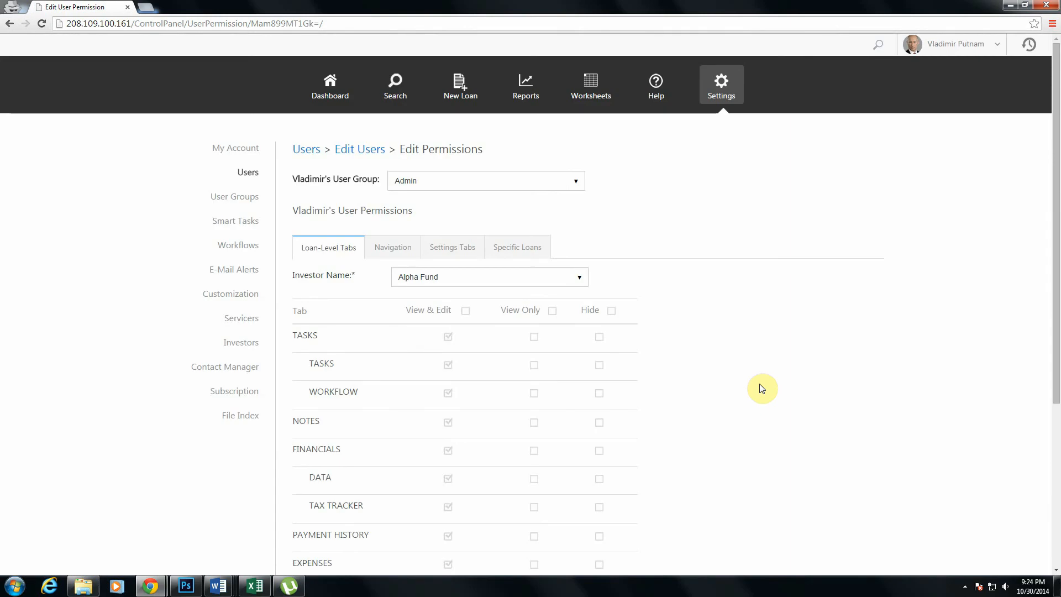
left_click(247, 174)
- Review the Admin user's loan-level tab permissions for Alpha Fund and save them
left_click_drag(1056, 301, 1037, 412)
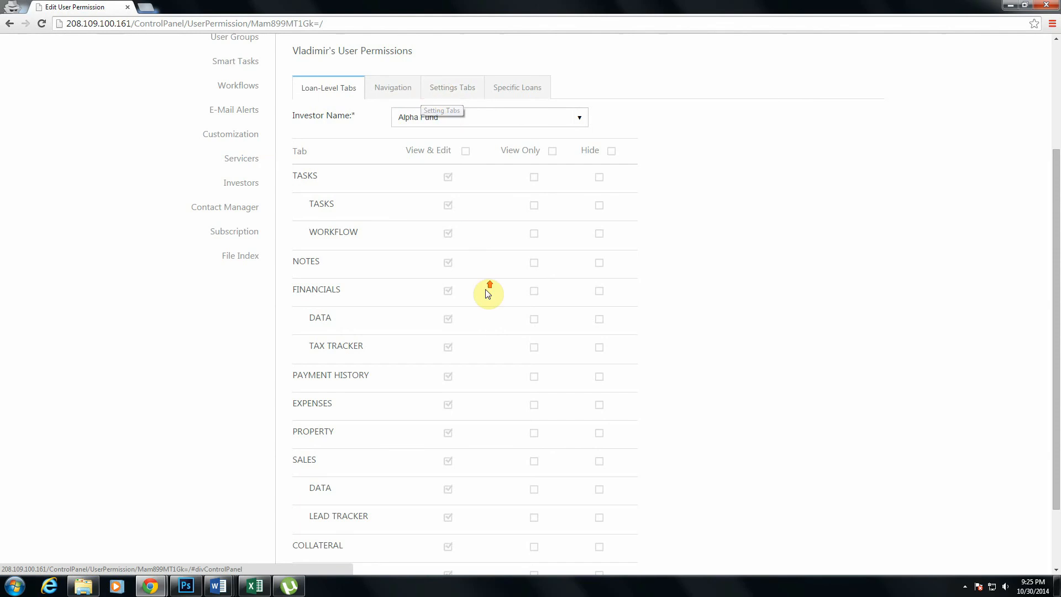
scroll(486, 298, "up", 3)
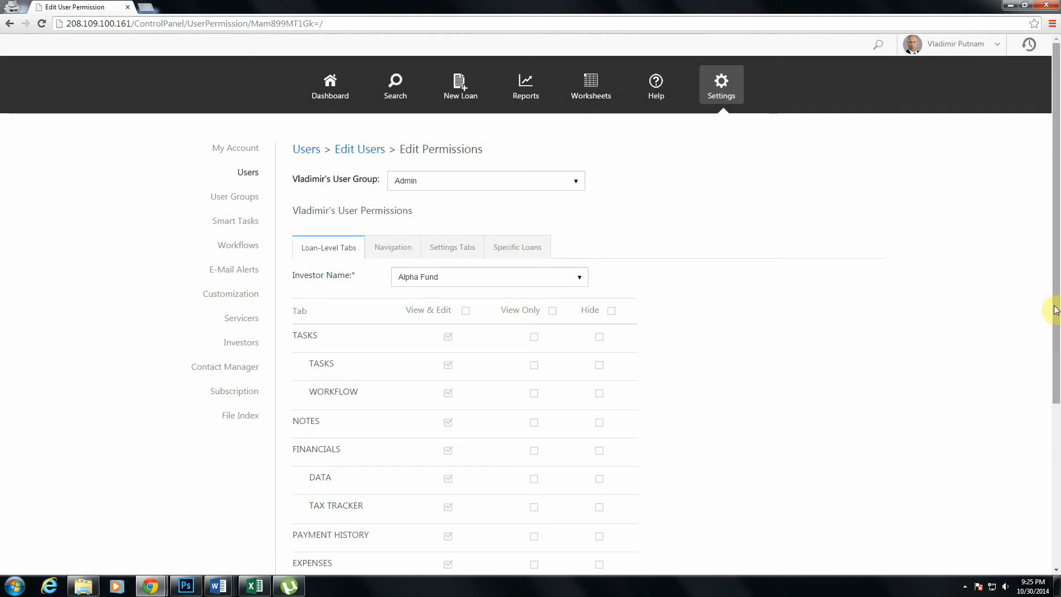
left_click_drag(1057, 315, 1029, 516)
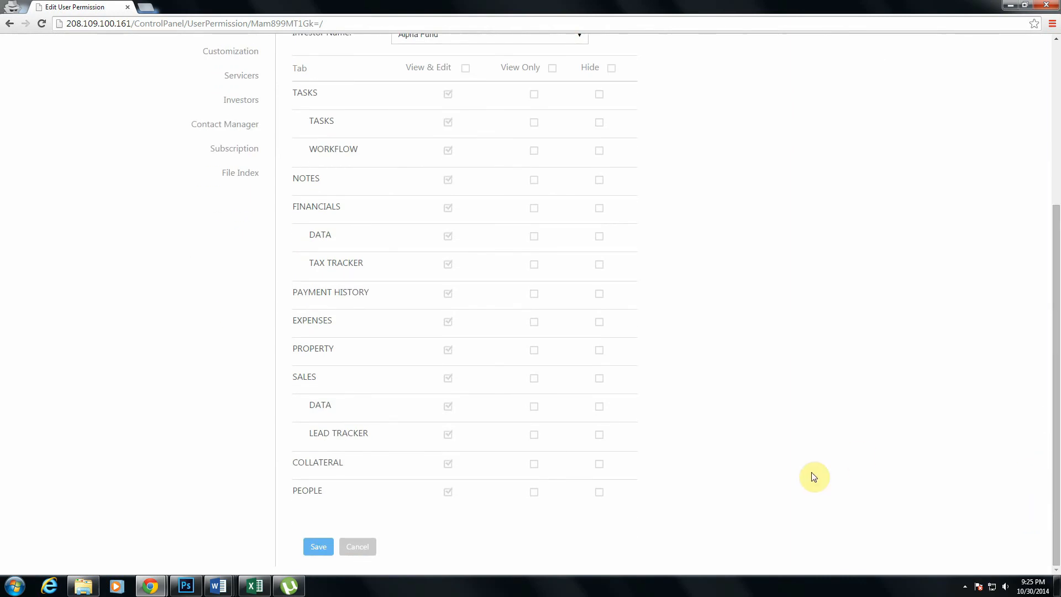
left_click(312, 553)
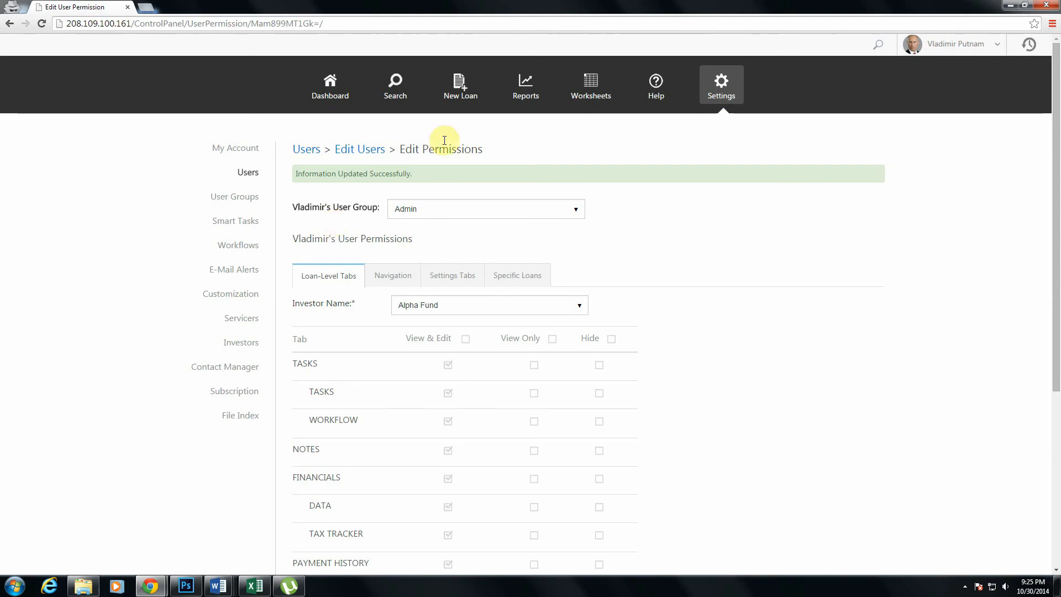
- Check the available user groups, keep the user assigned to Admin, and save the permissions again
left_click(530, 211)
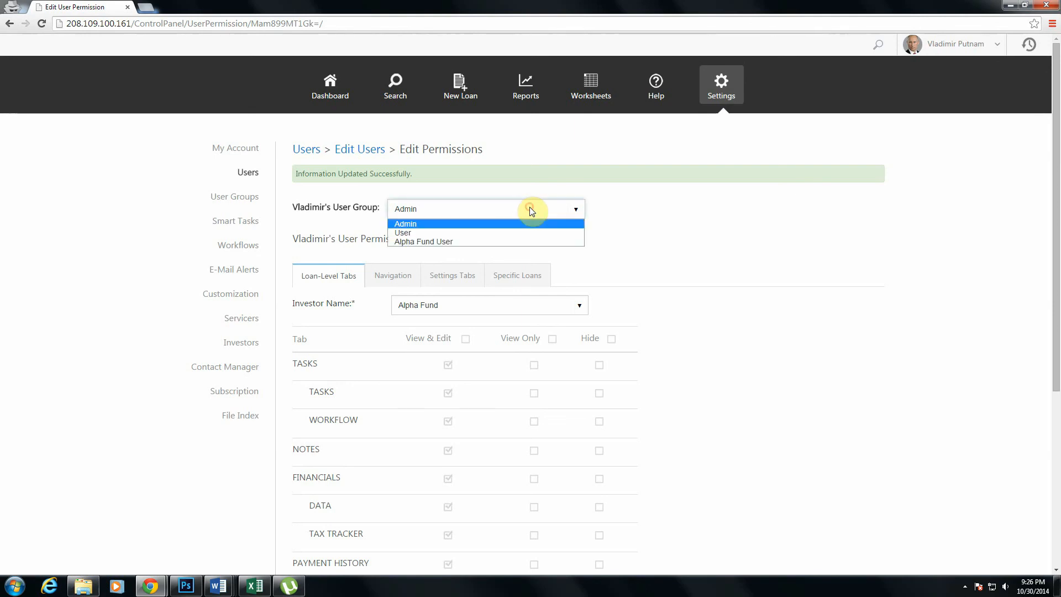
left_click(496, 224)
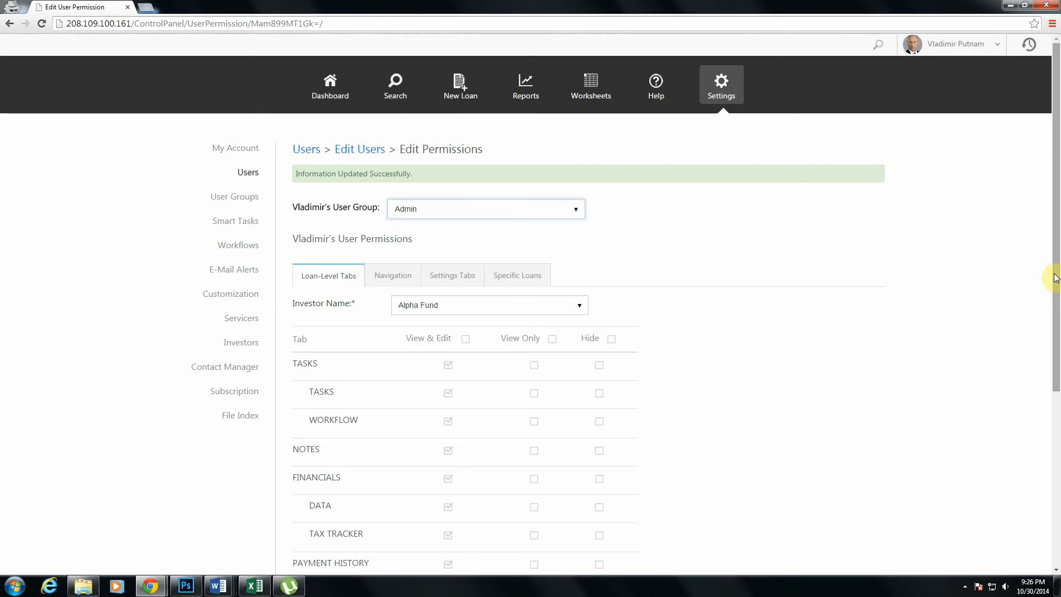
mouse_move(1055, 278)
left_mouse_down()
mouse_move(1039, 492)
mouse_move(1056, 442)
mouse_move(1056, 293)
left_mouse_up()
left_click(312, 547)
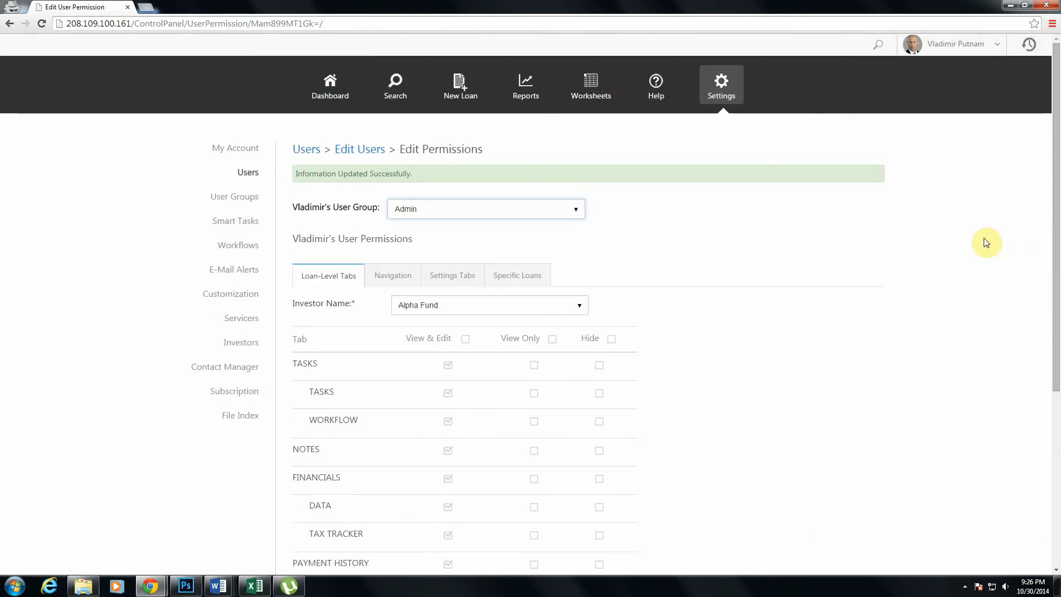